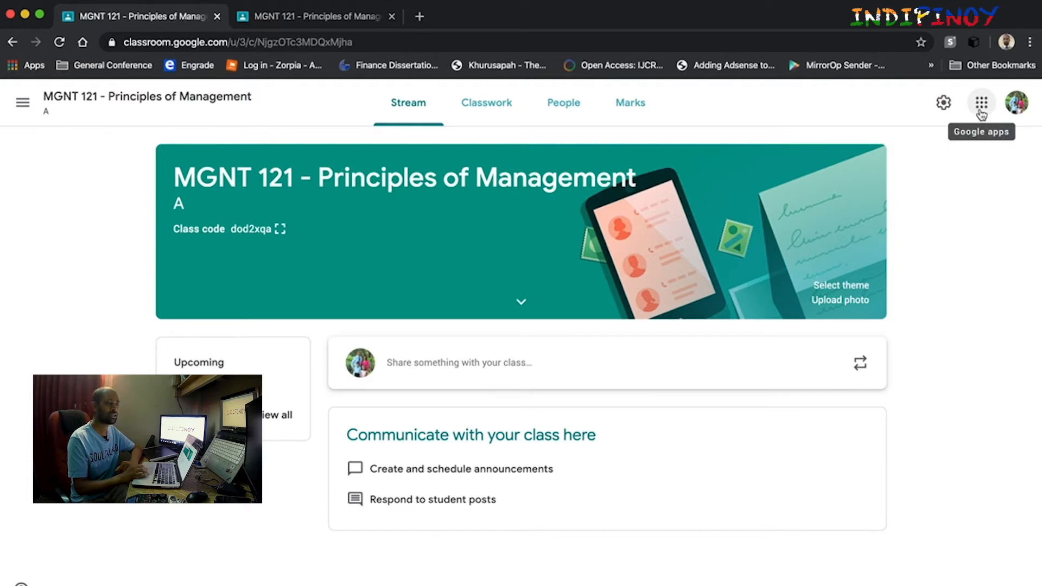
left_click(981, 115)
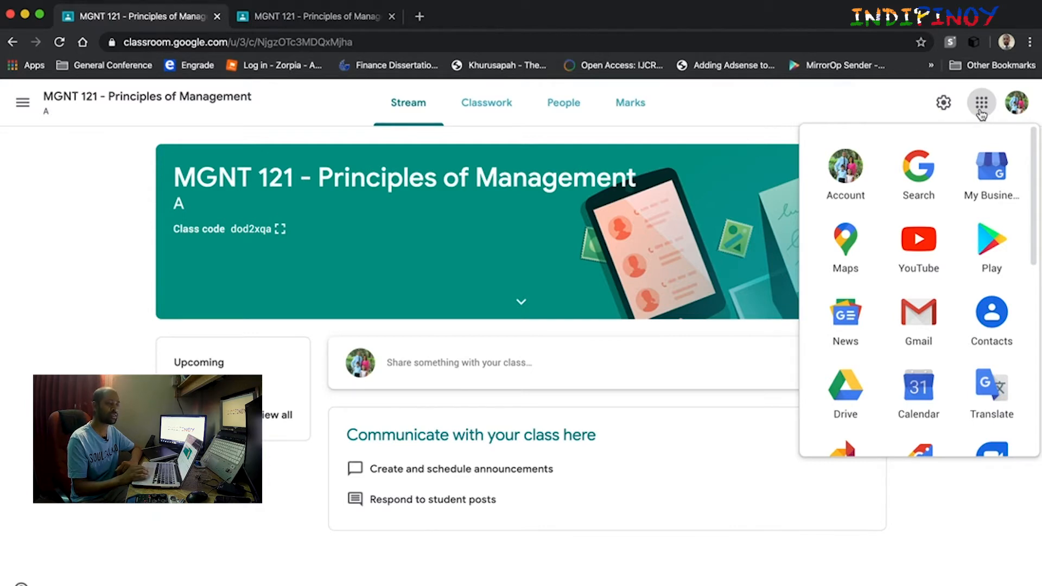
left_click(982, 111)
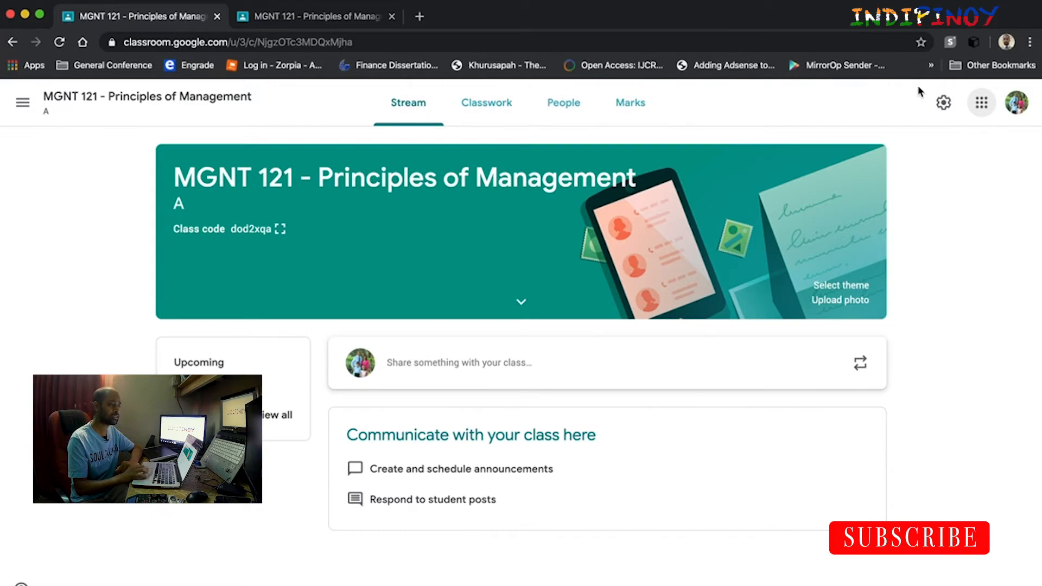
Open the class settings and review the class details section, including the empty class description.
left_click(944, 104)
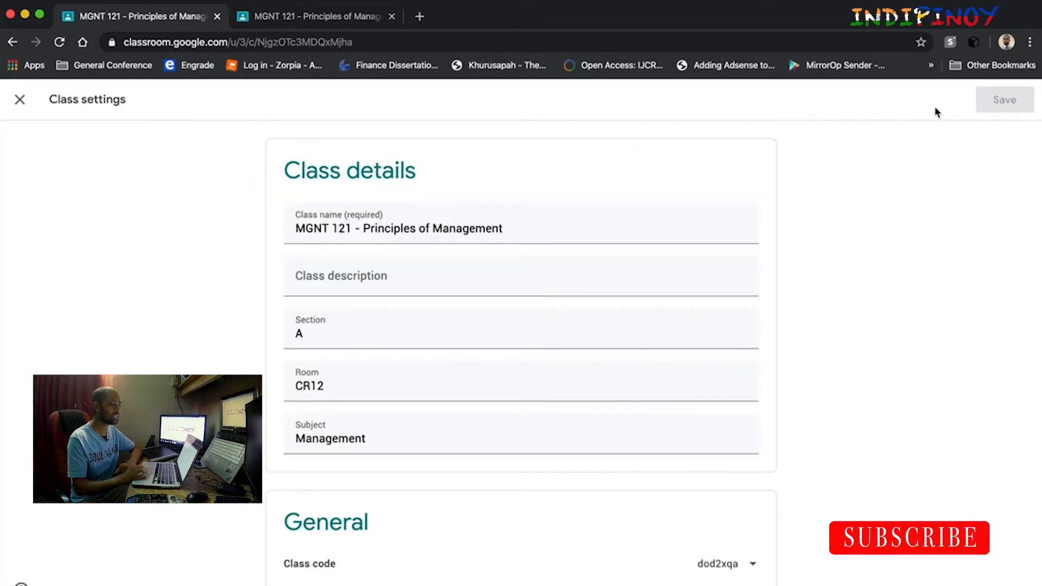
scroll(820, 295, "down", 1)
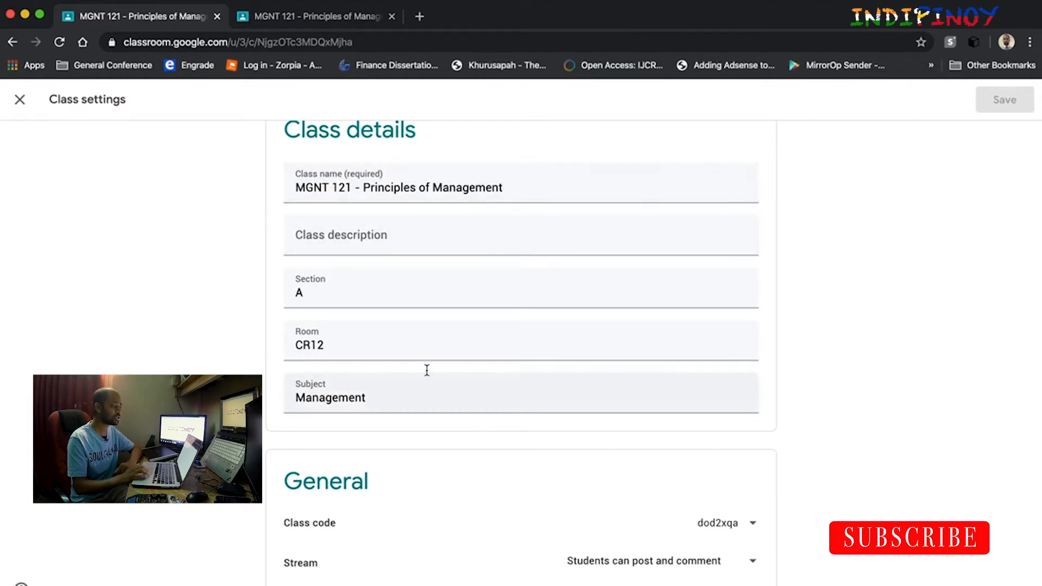
left_click(294, 245)
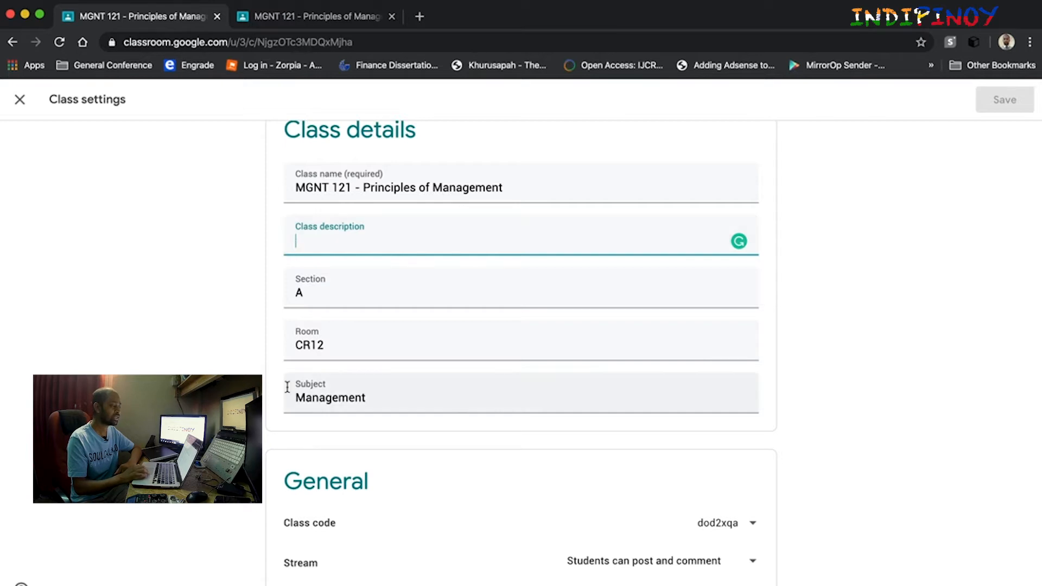
left_click(806, 350)
scroll(806, 350, "down", 5)
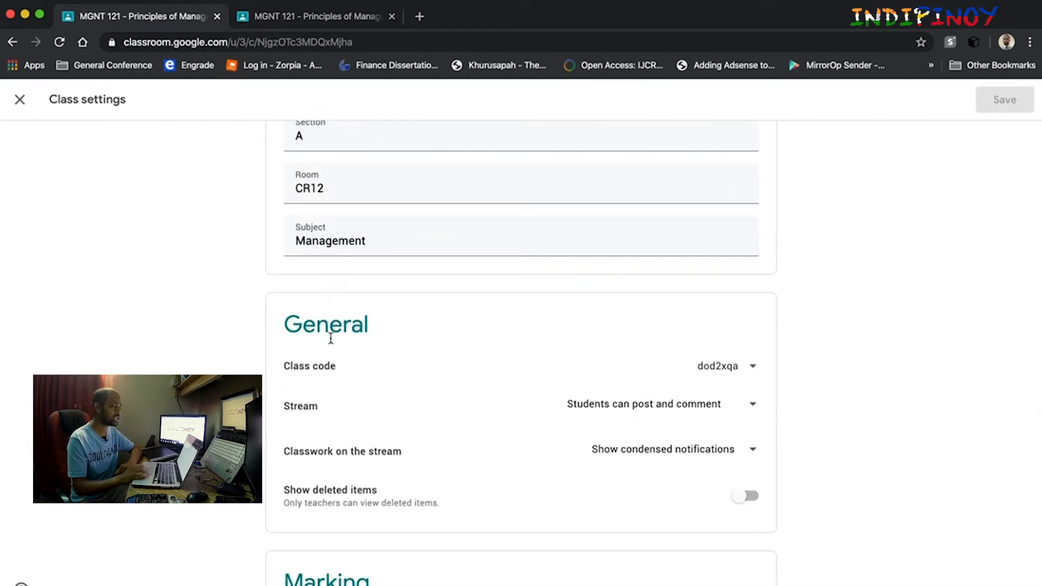
Reset the class code in the general settings and disable it.
left_click(753, 371)
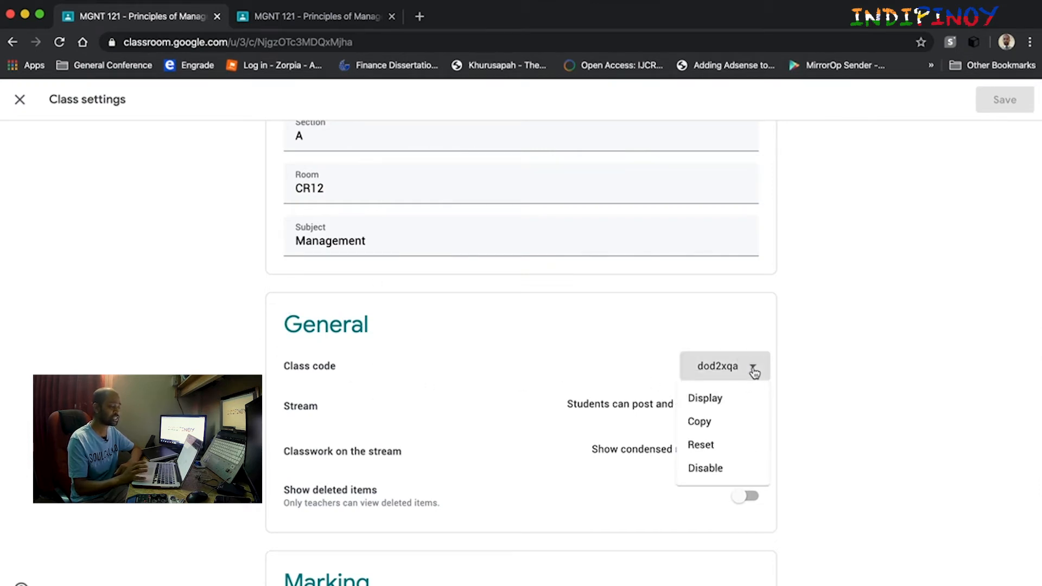
left_click(711, 447)
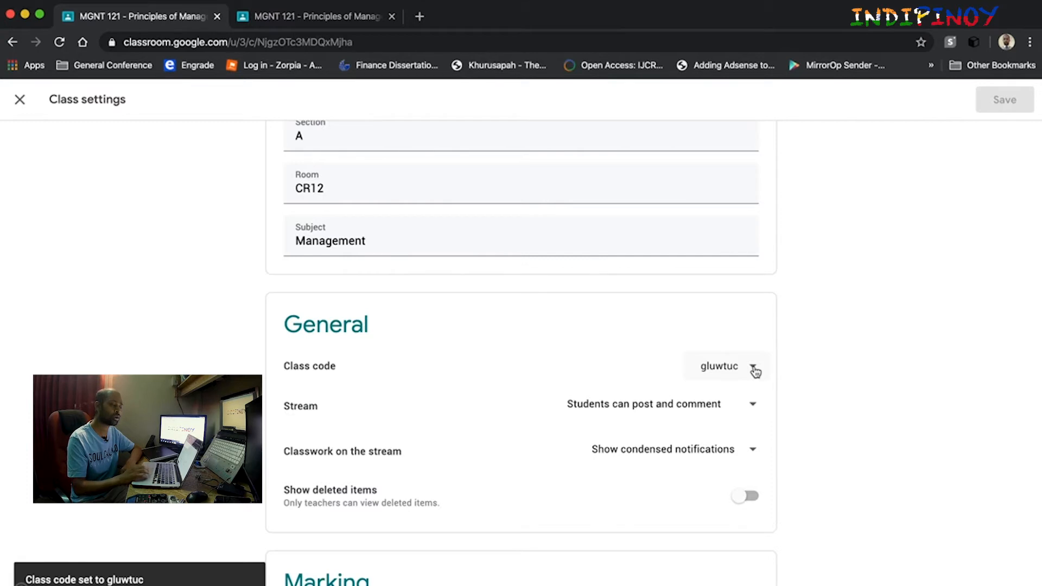
left_click(753, 369)
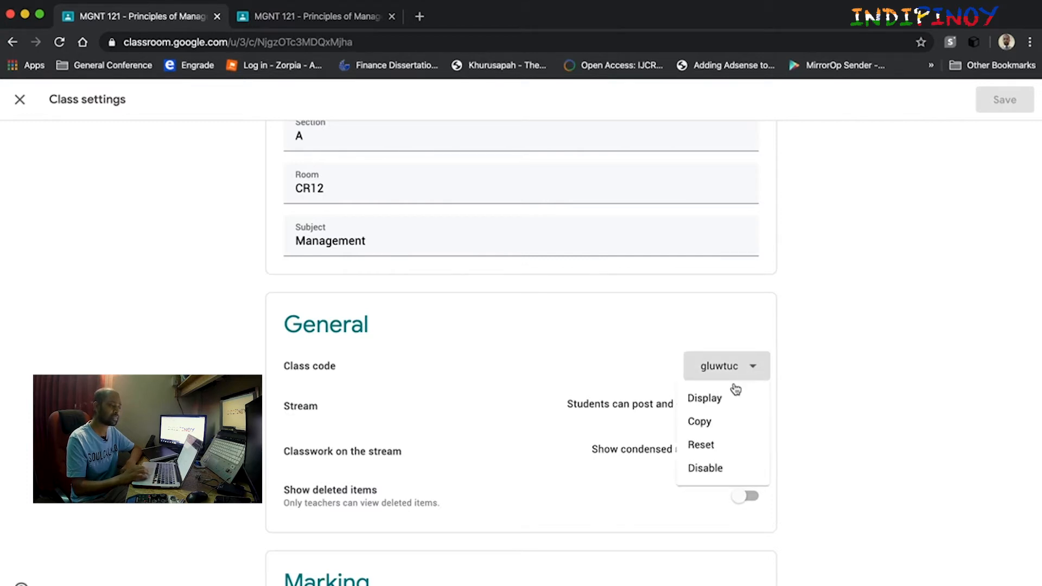
left_click(718, 470)
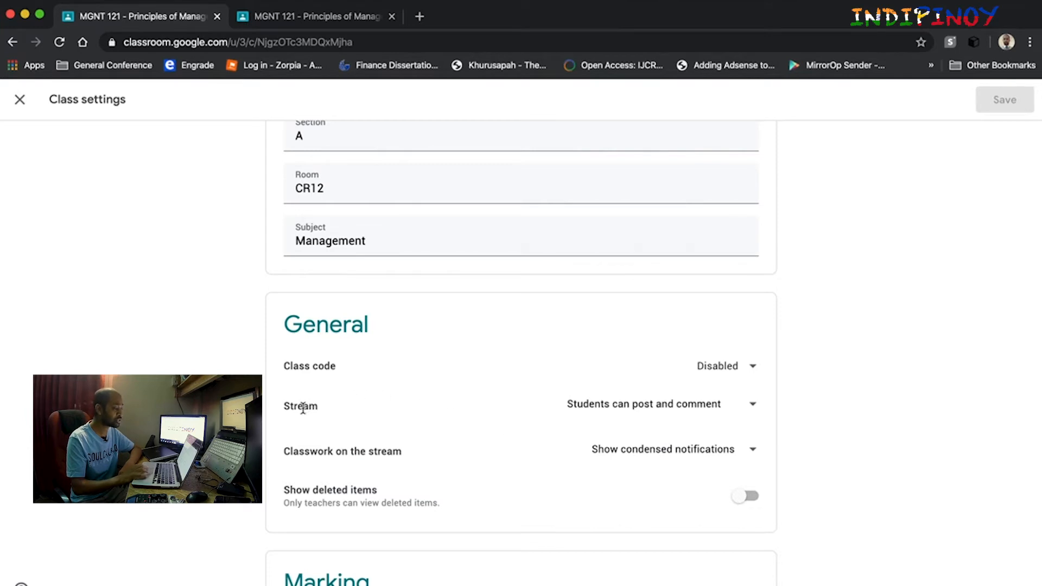
Review the stream posting permissions, keeping "Students can post and comment", and the notification options for classwork on the stream.
left_click(715, 413)
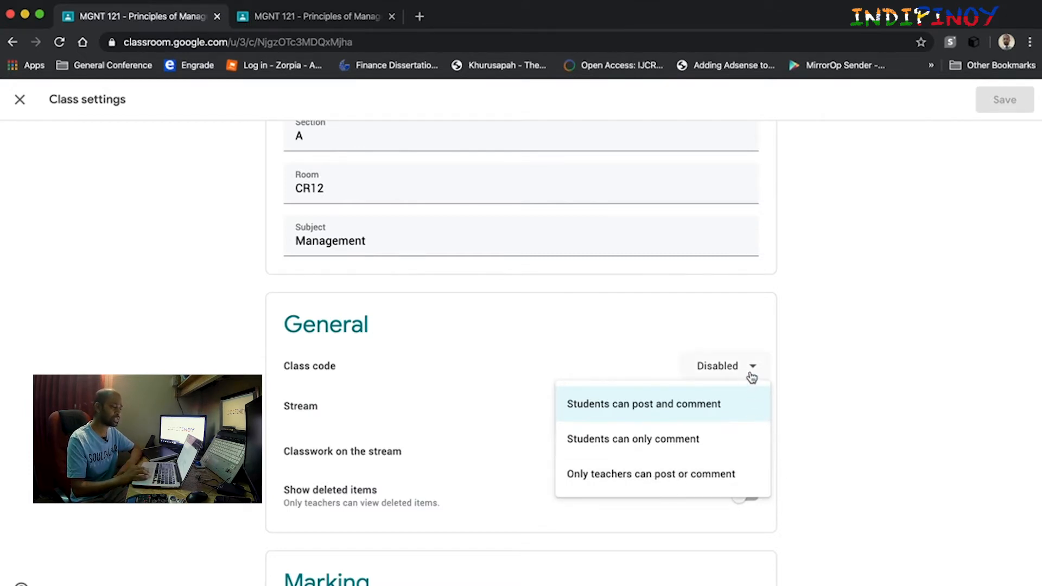
left_click(663, 406)
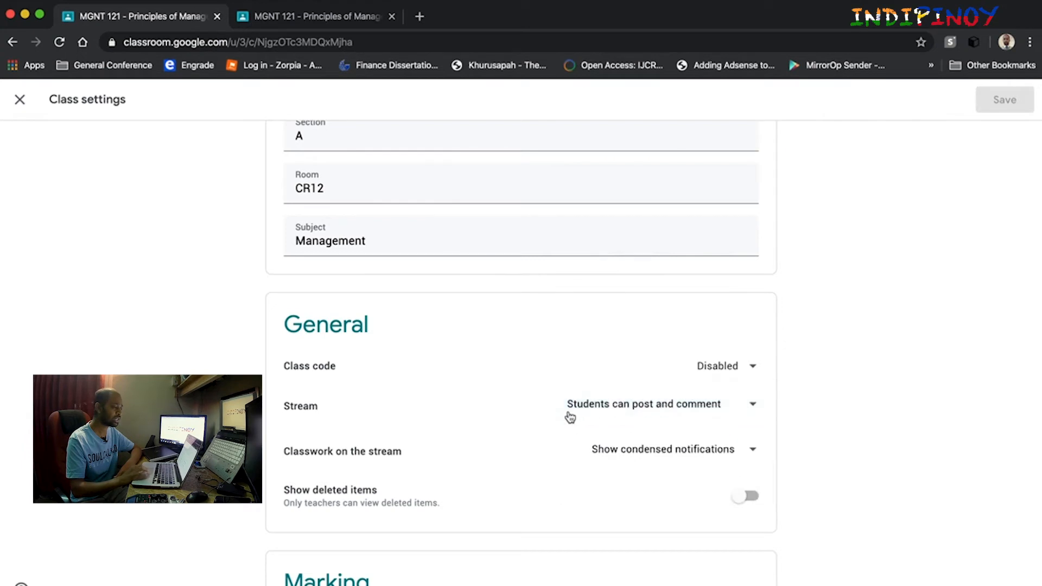
scroll(532, 437, "down", 3)
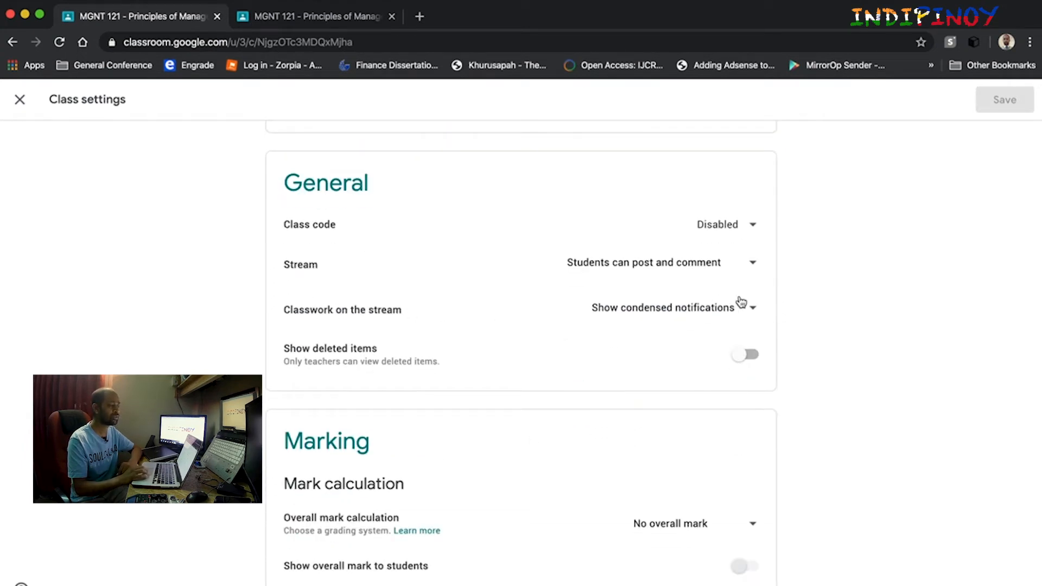
left_click(750, 309)
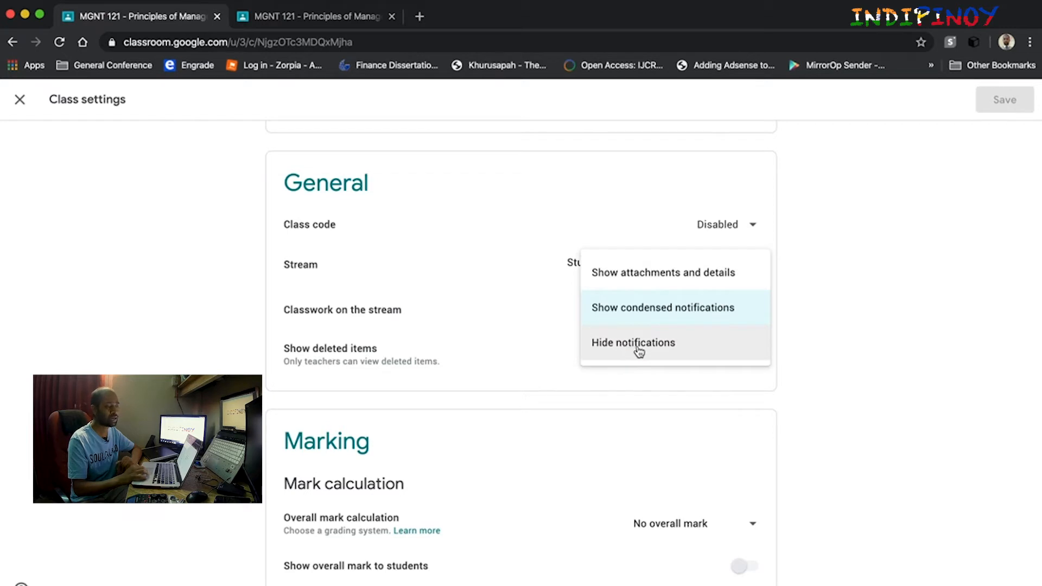
left_click(823, 323)
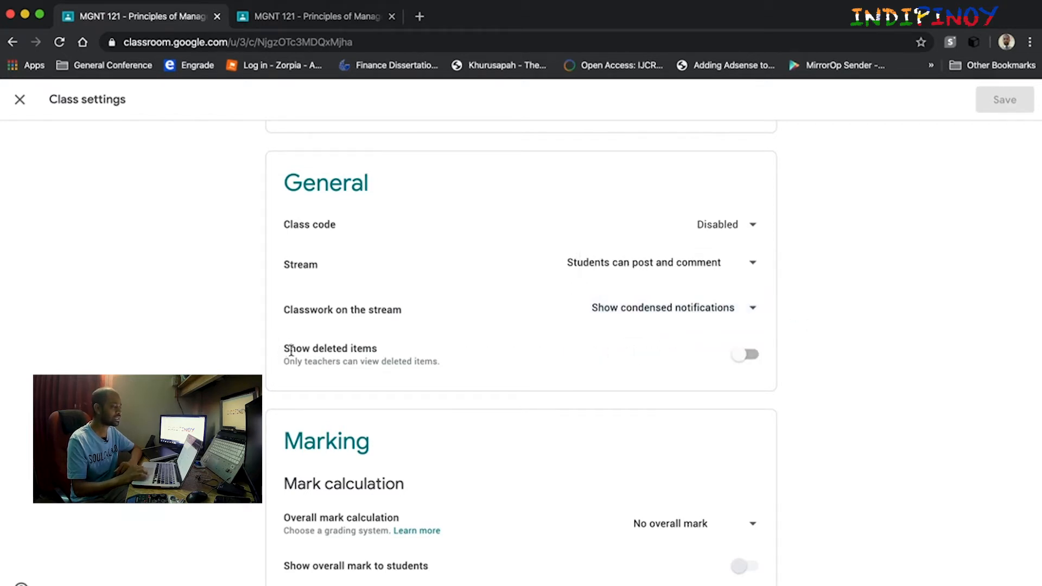
Turn the display of deleted items on and back off.
scroll(284, 353, "down", 2)
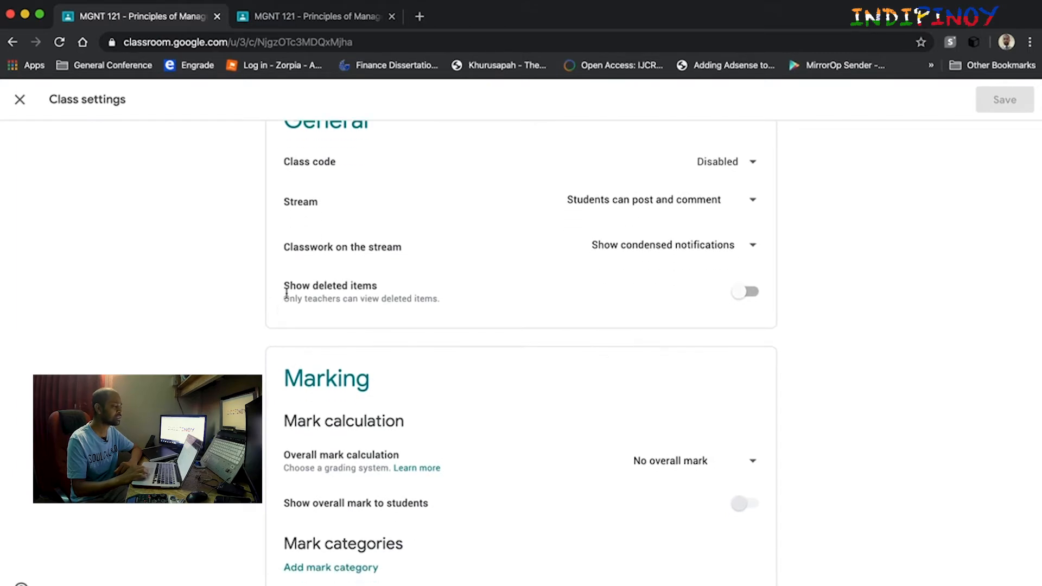
left_click(749, 295)
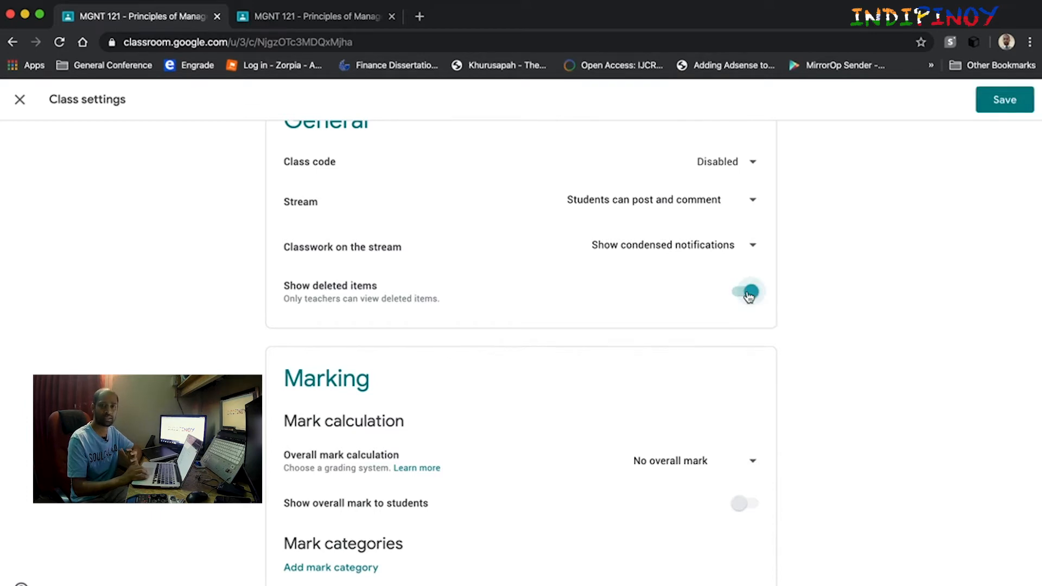
left_click(749, 295)
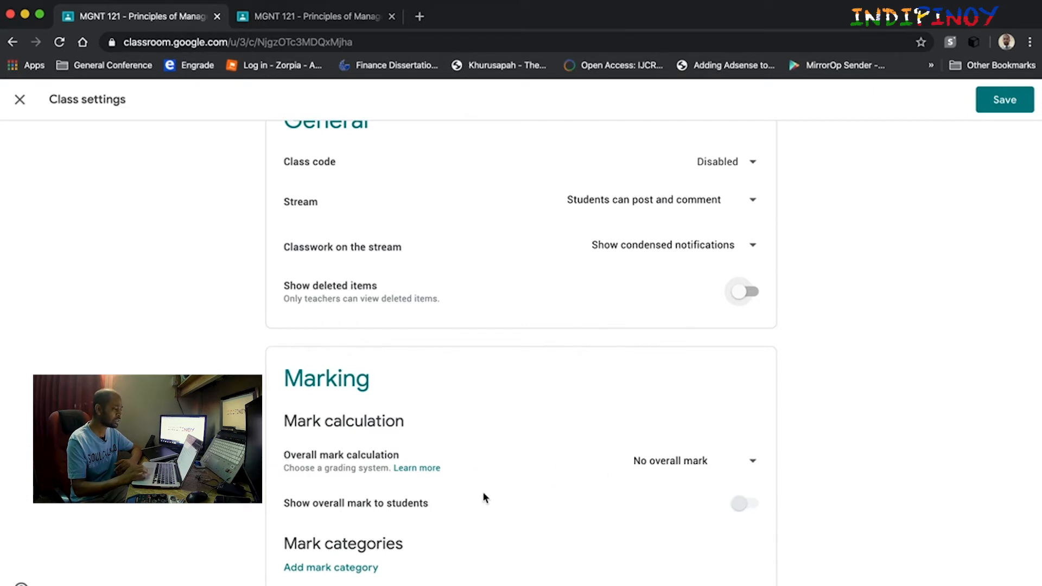
Set the overall mark calculation to Total points and enable showing the overall mark to students.
left_click(749, 468)
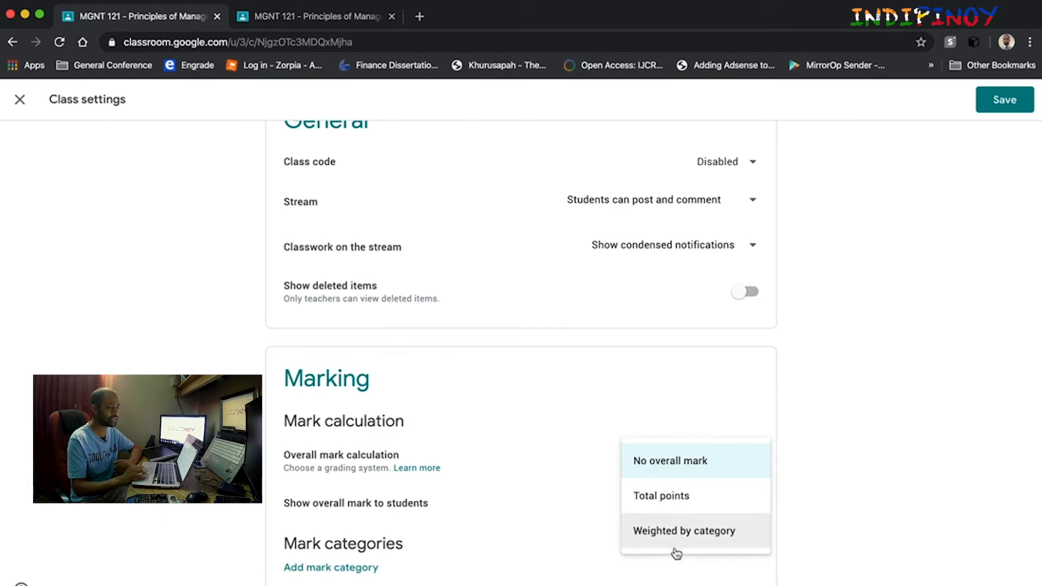
left_click(678, 505)
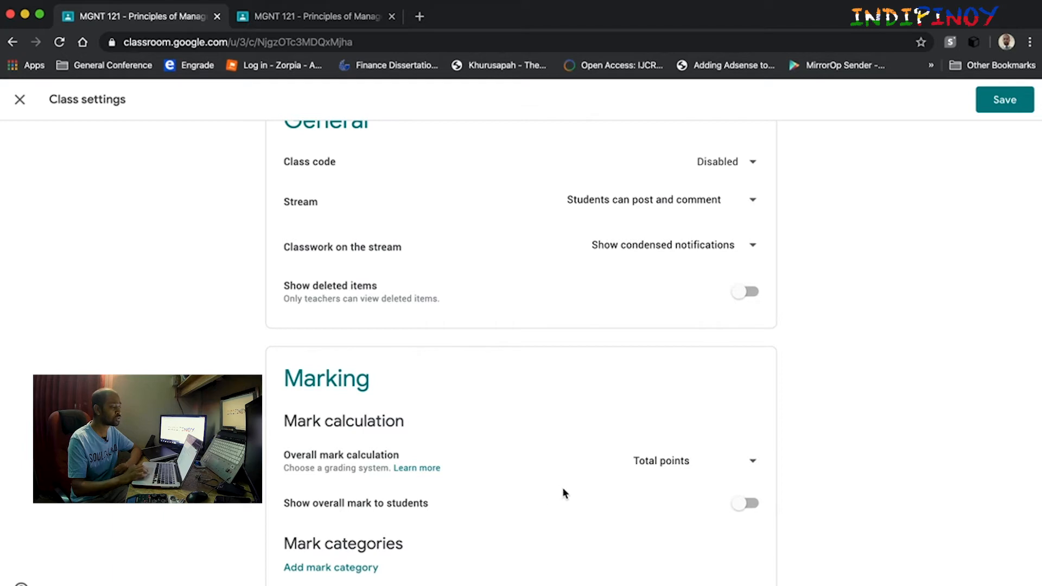
left_click(751, 507)
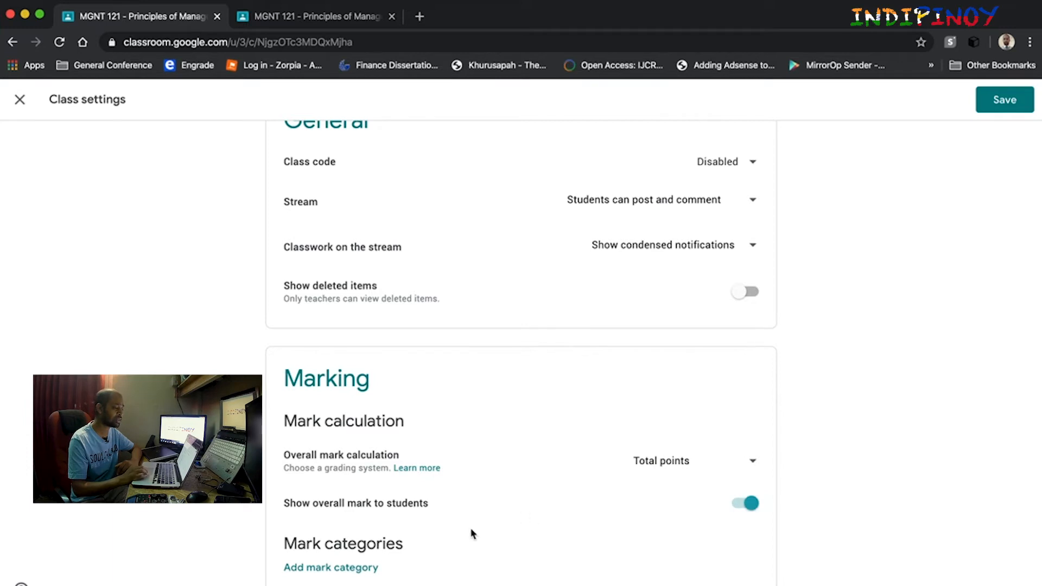
Add a mark category named Classwork with 10 default points.
left_click(316, 569)
type("A")
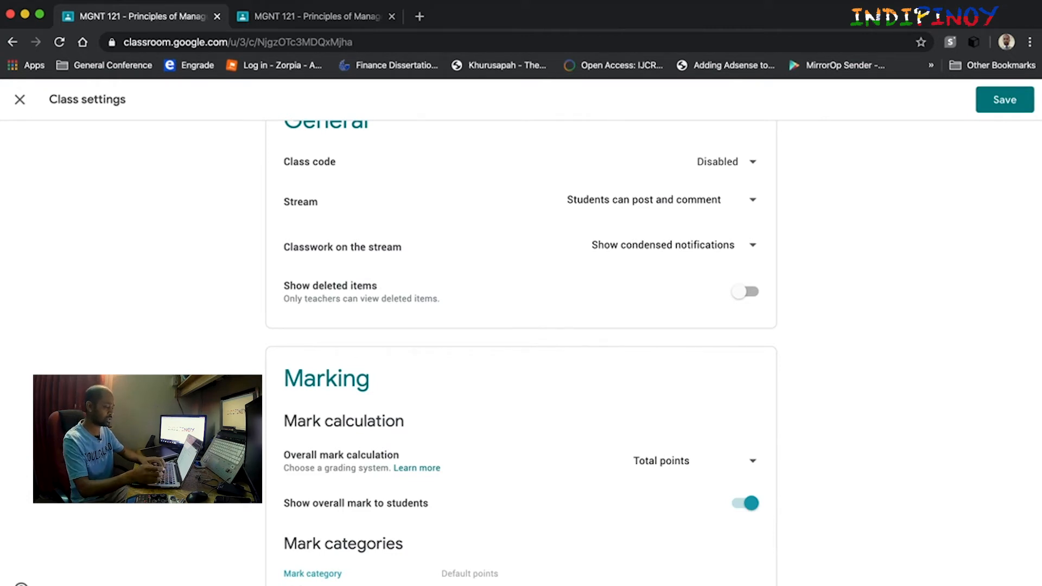
key("Tab")
key("Tab")
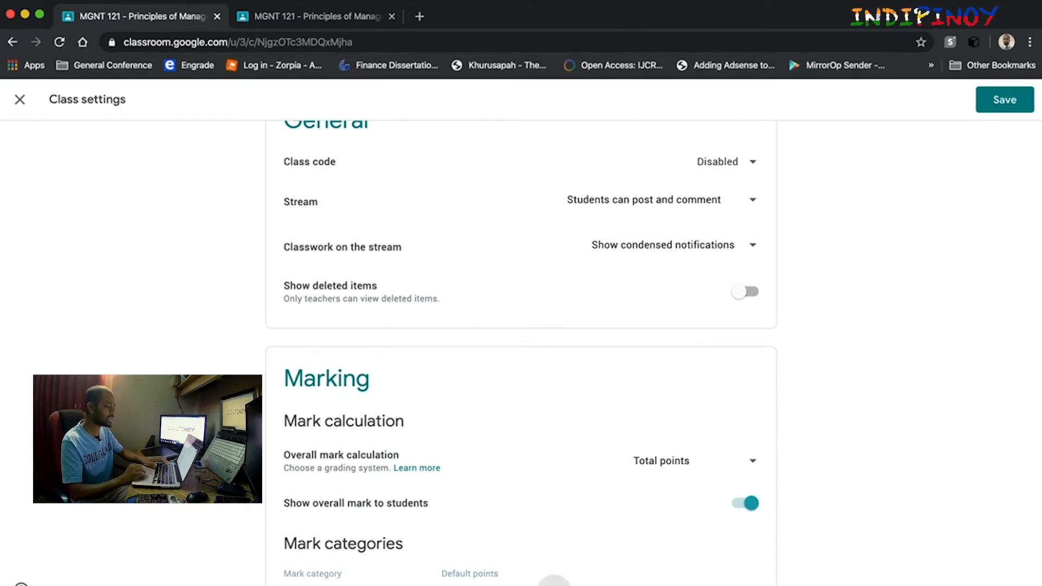
Add a second mark category named Homework with 10 default points.
scroll(521, 353, "down", 1)
left_click(316, 567)
left_click(288, 574)
type("Homework")
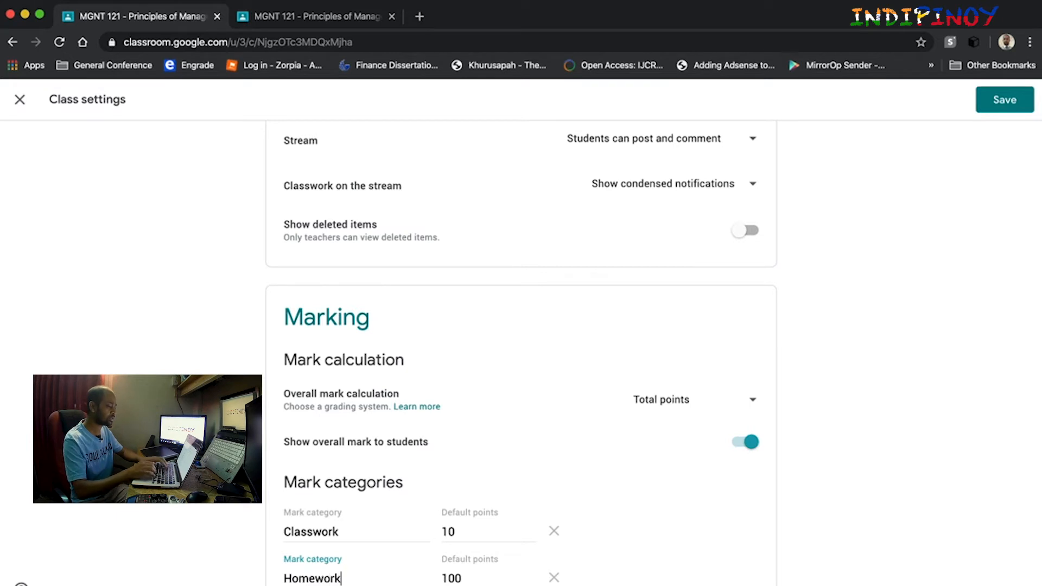
left_click(468, 579)
key("BackSpace")
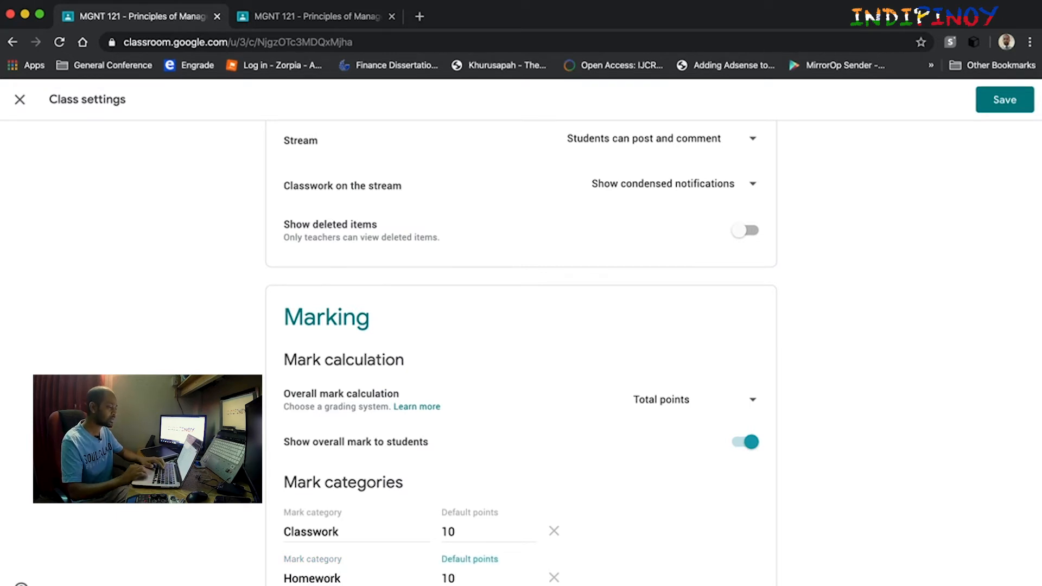
Add a third mark category named Class test with 10 default points and save the class settings.
scroll(468, 579, "down", 1)
left_click(344, 567)
left_click(342, 573)
type("Class te")
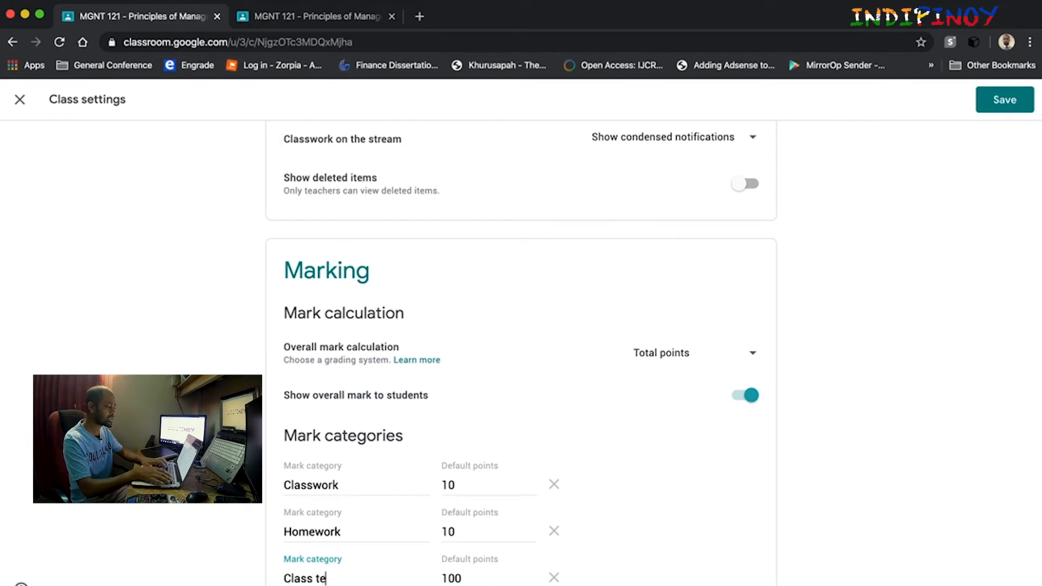
type("st")
left_click(514, 580)
key("BackSpace")
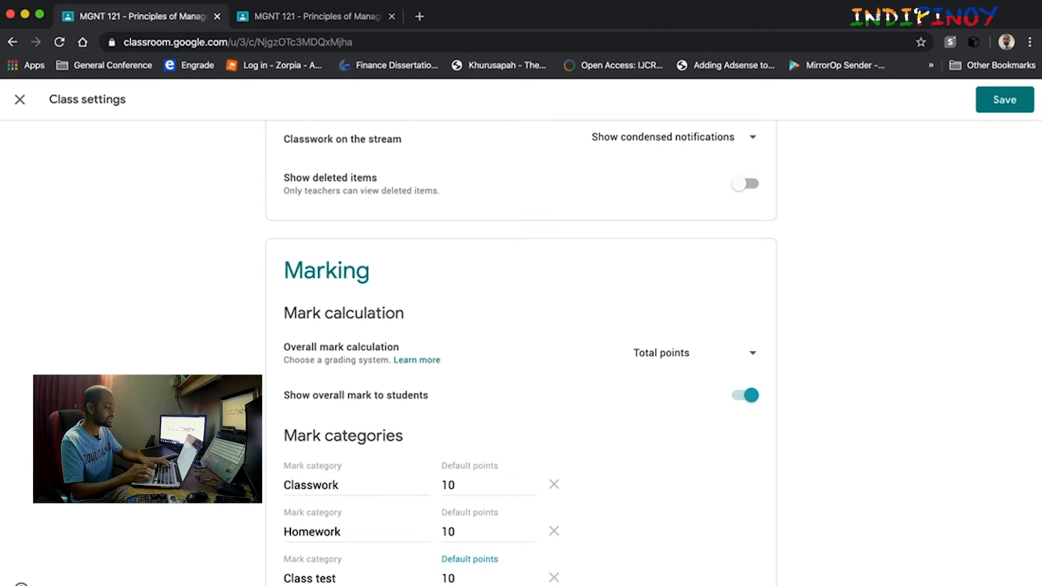
type("0")
key("BackSpace")
scroll(495, 581, "down", 2)
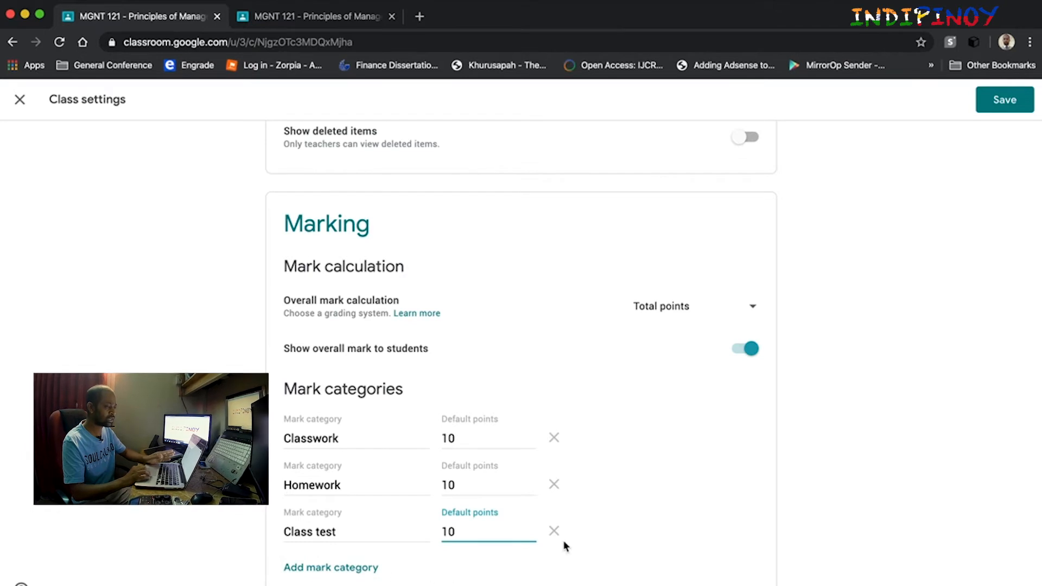
left_click(1013, 105)
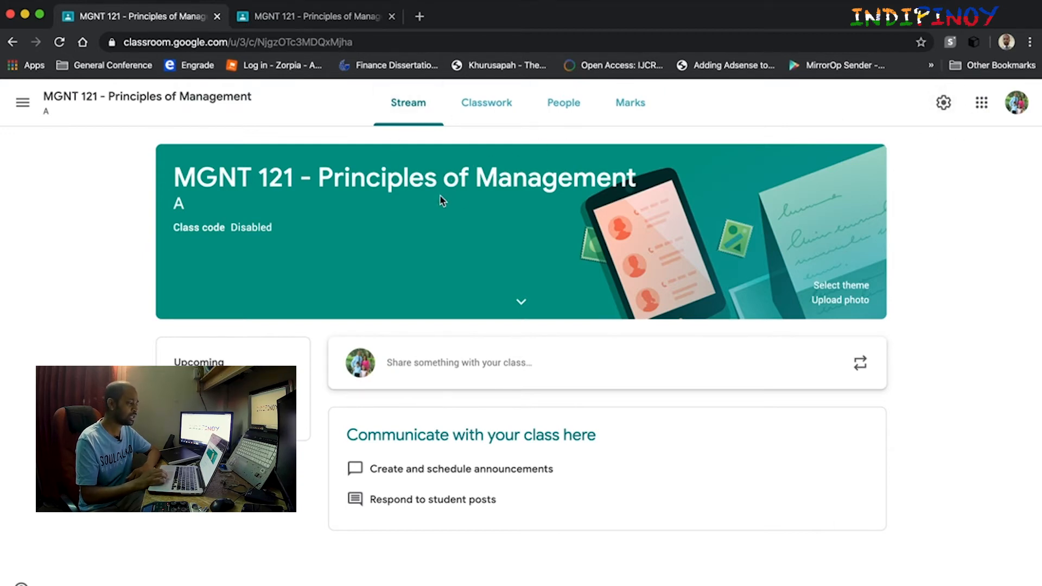
View the types of classwork that can be created, including the form for adding a topic, and cancel it.
left_click(479, 113)
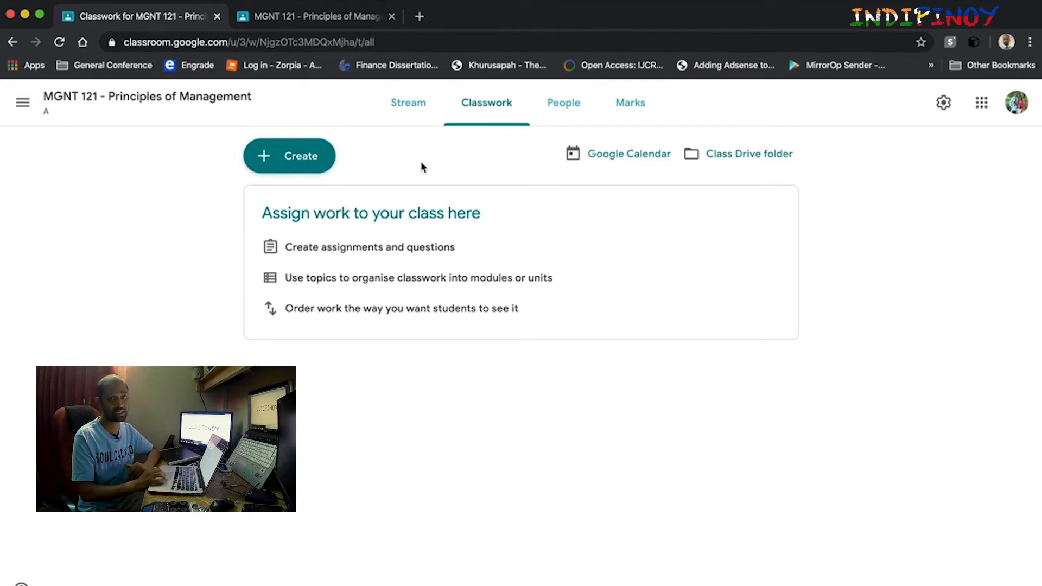
left_click(297, 161)
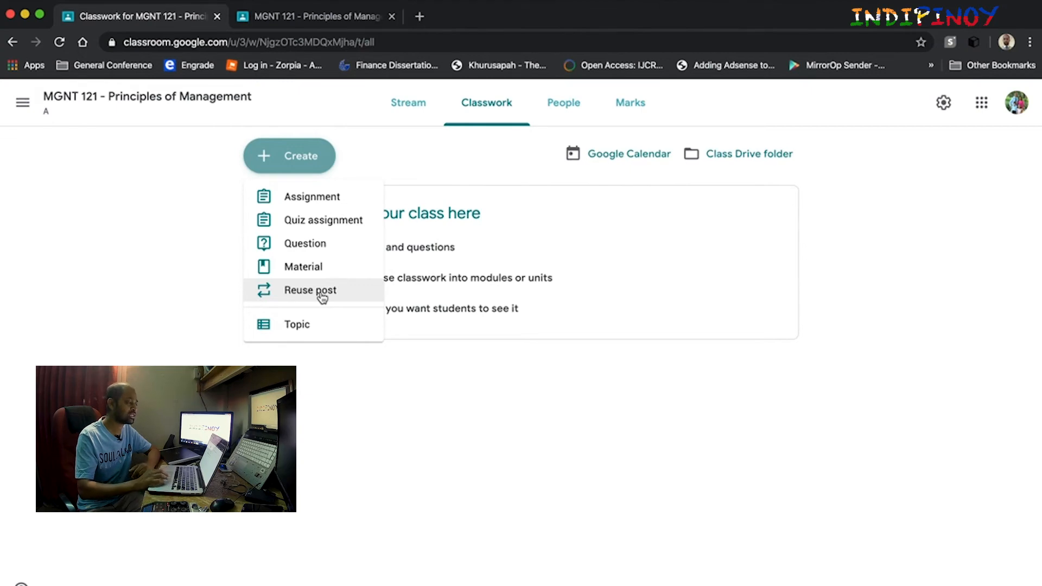
left_click(296, 324)
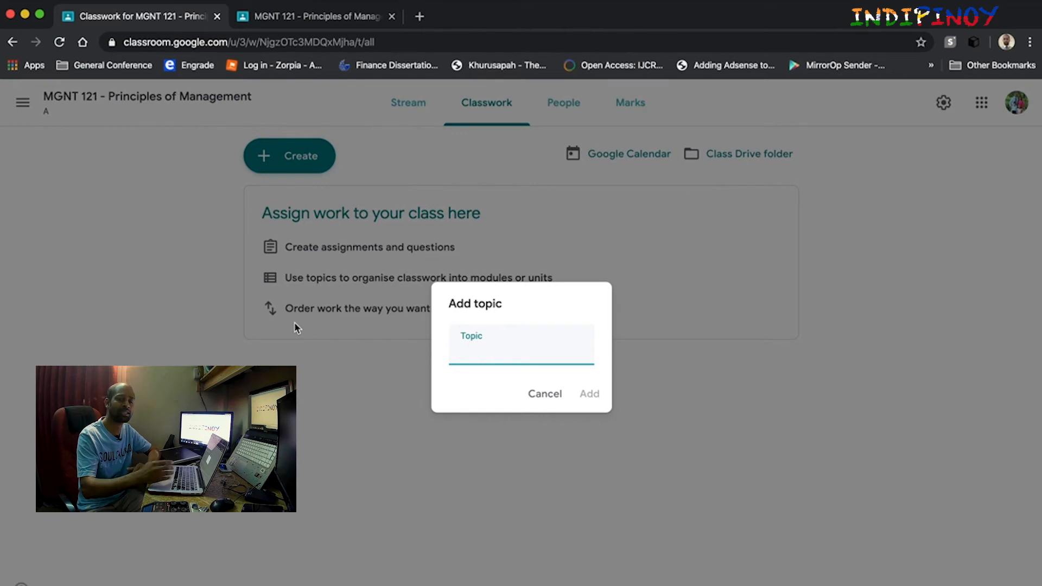
left_click(549, 395)
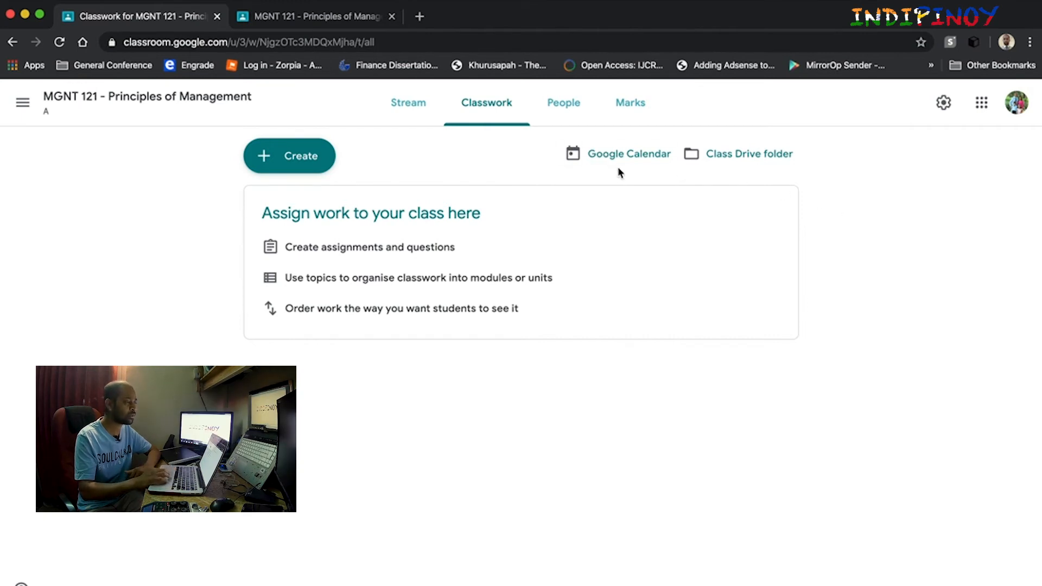
View the class's teachers and students with their invitation forms, leaving both without inviting anyone, and check the Marks page.
left_click(560, 107)
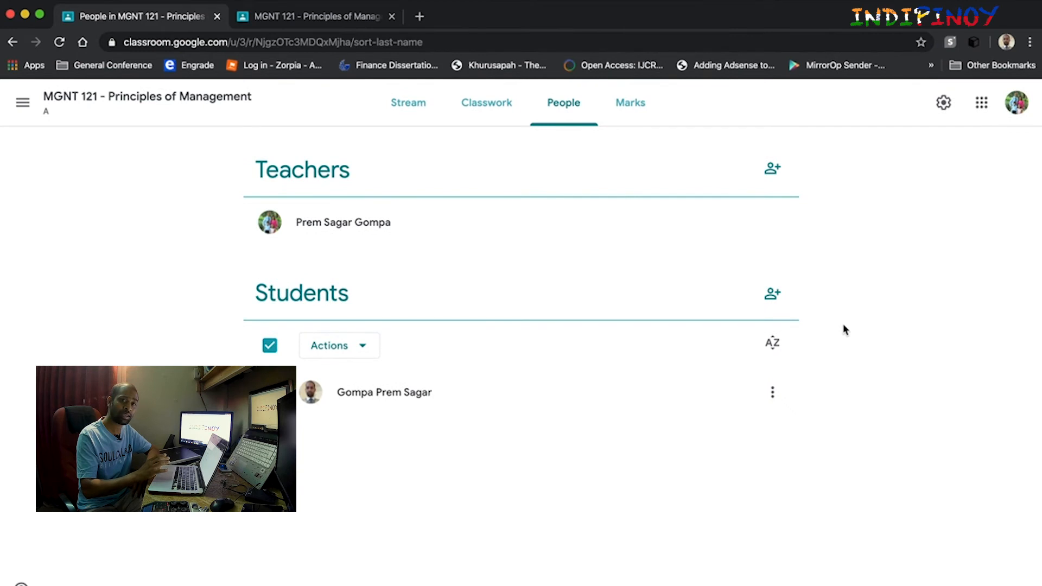
left_click(774, 294)
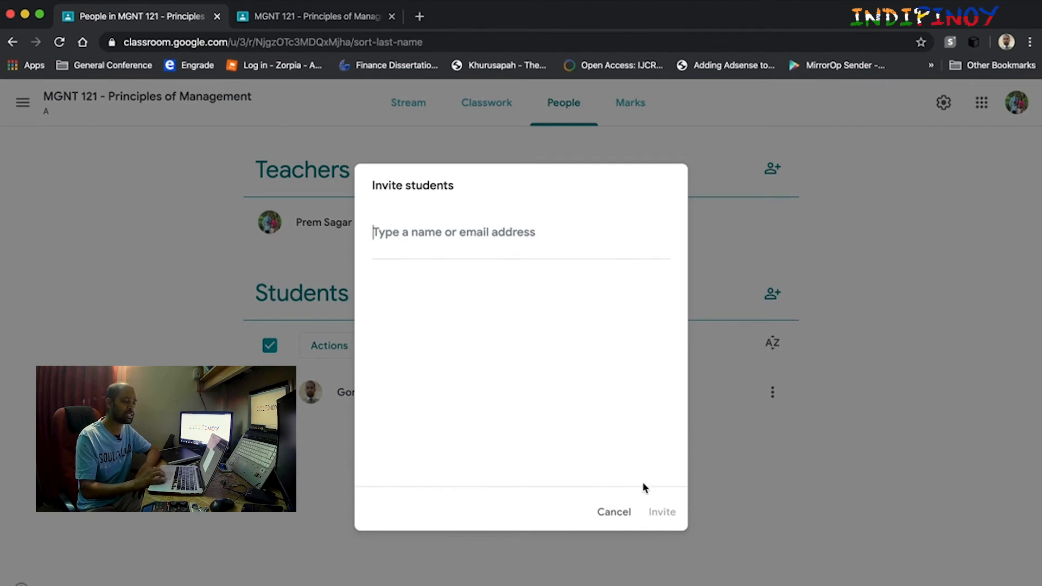
left_click(617, 514)
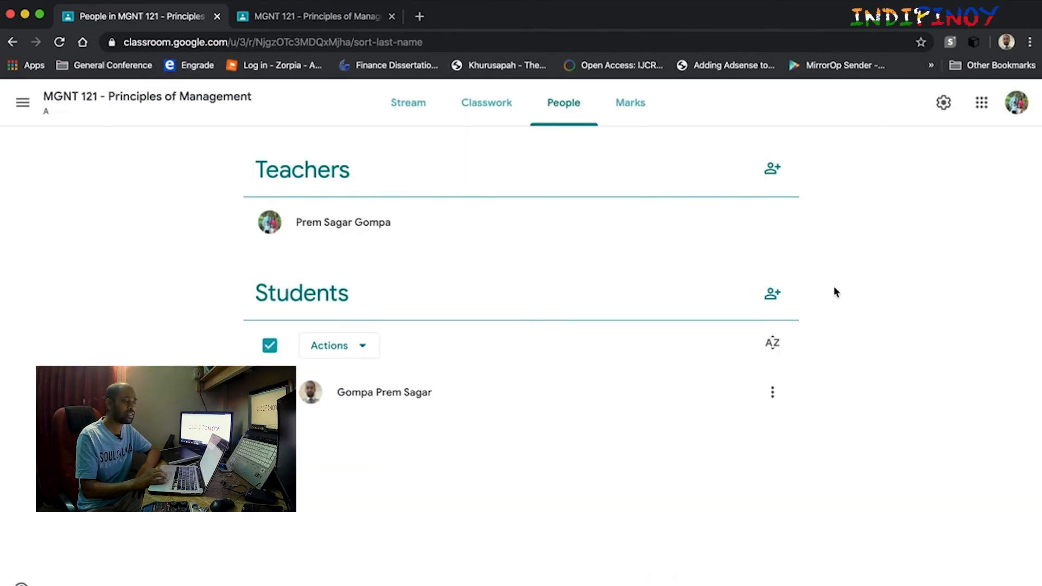
left_click(780, 170)
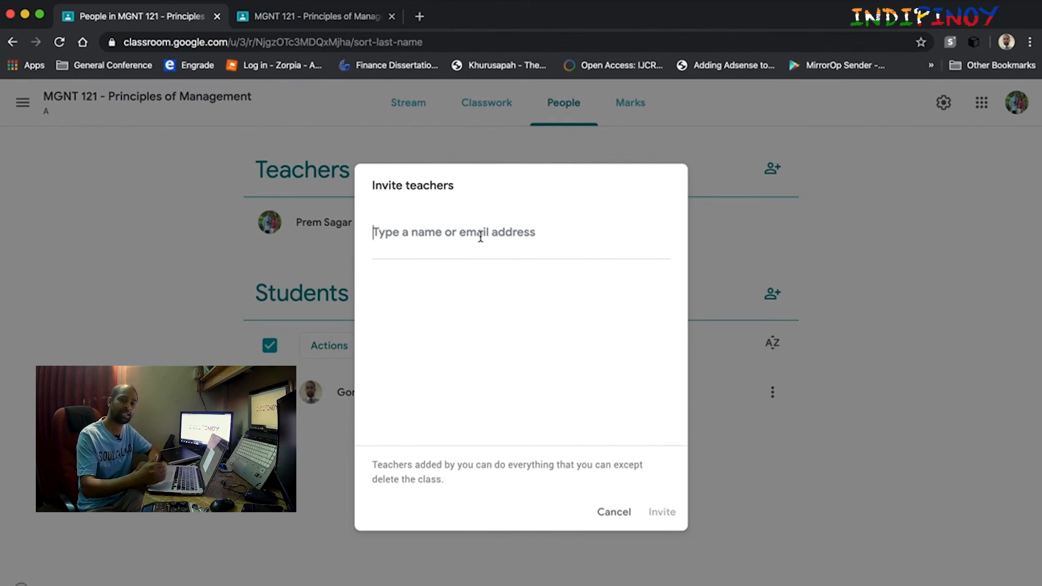
left_click(601, 508)
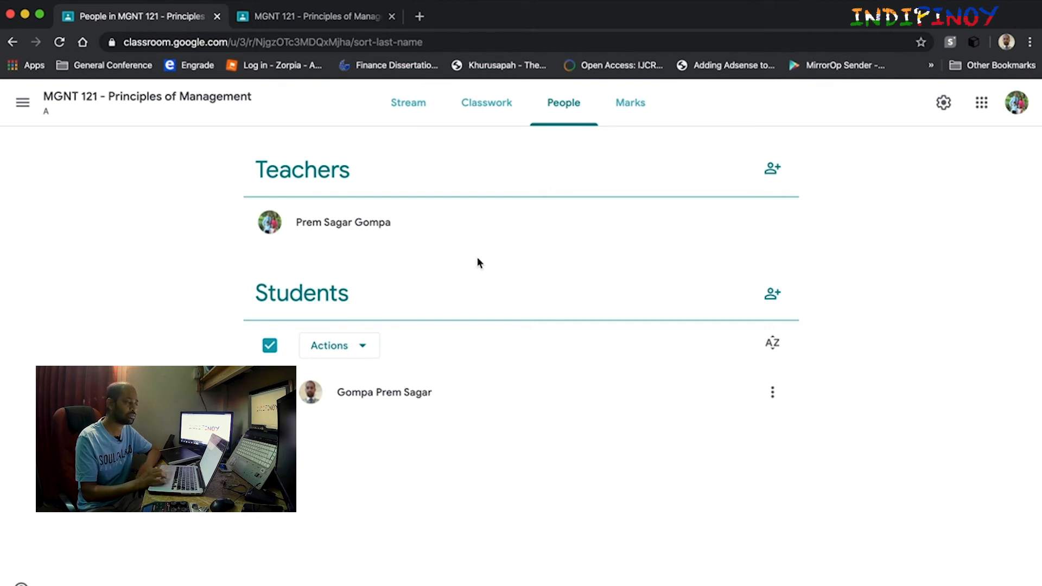
left_click(635, 110)
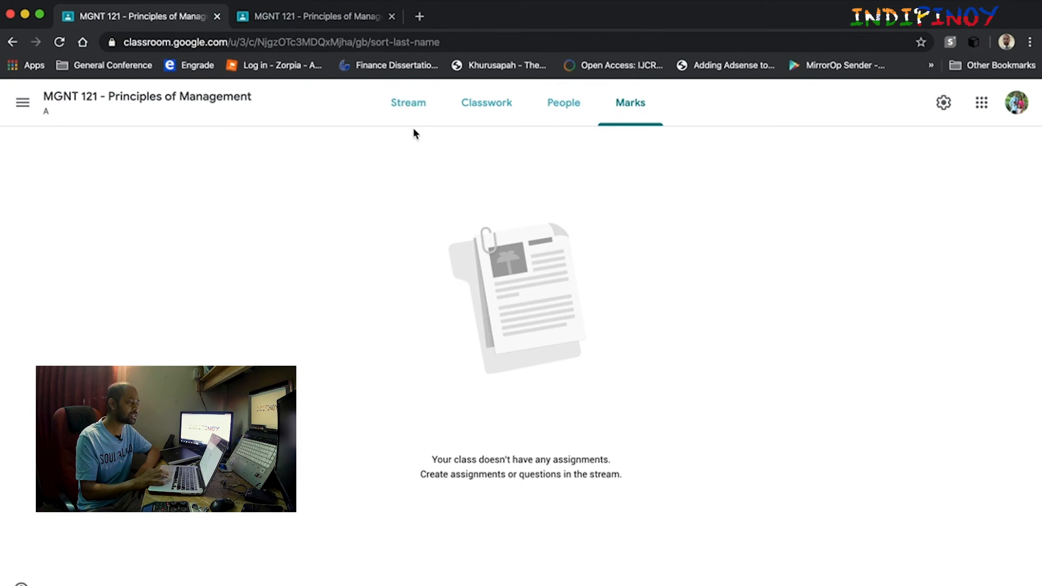
Return to the Classwork page and start creating a new classwork item.
left_click(487, 104)
left_click(269, 155)
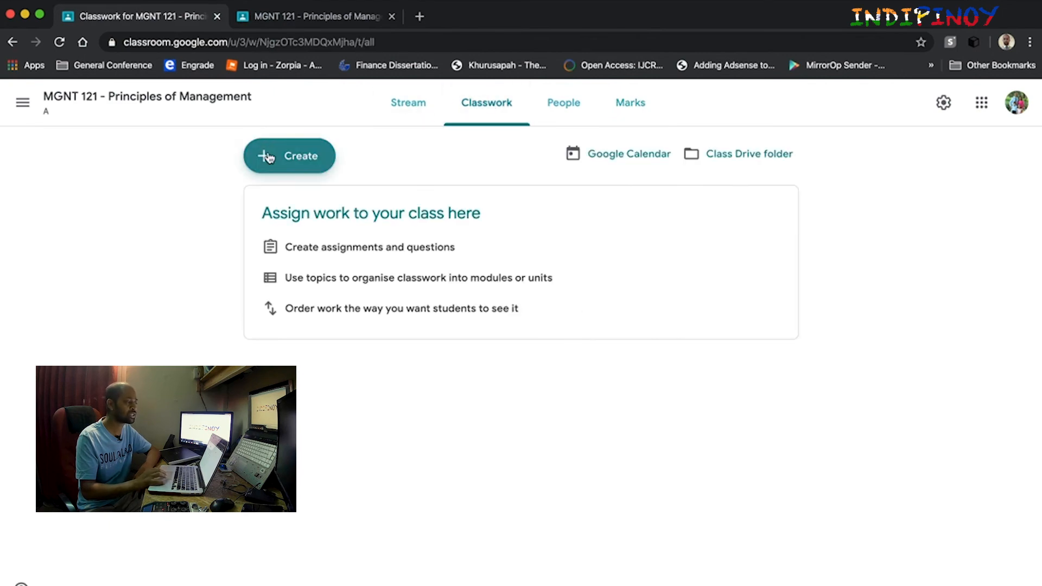